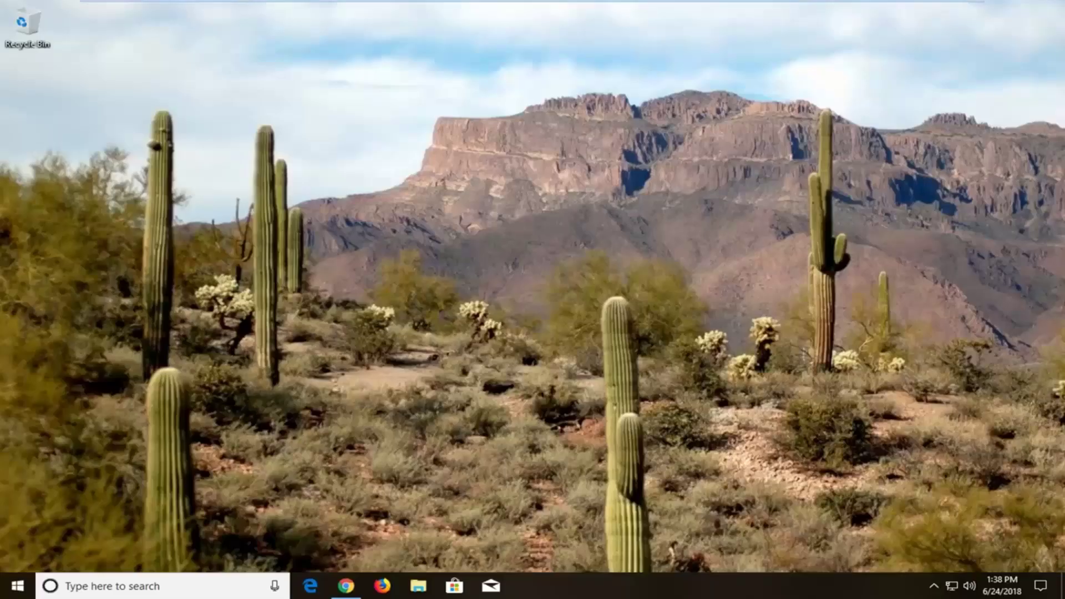
In Chrome, open the Intel Graphics Driver for Windows 10 download page and download win64_24.20.100.6136.zip.
left_click(345, 586)
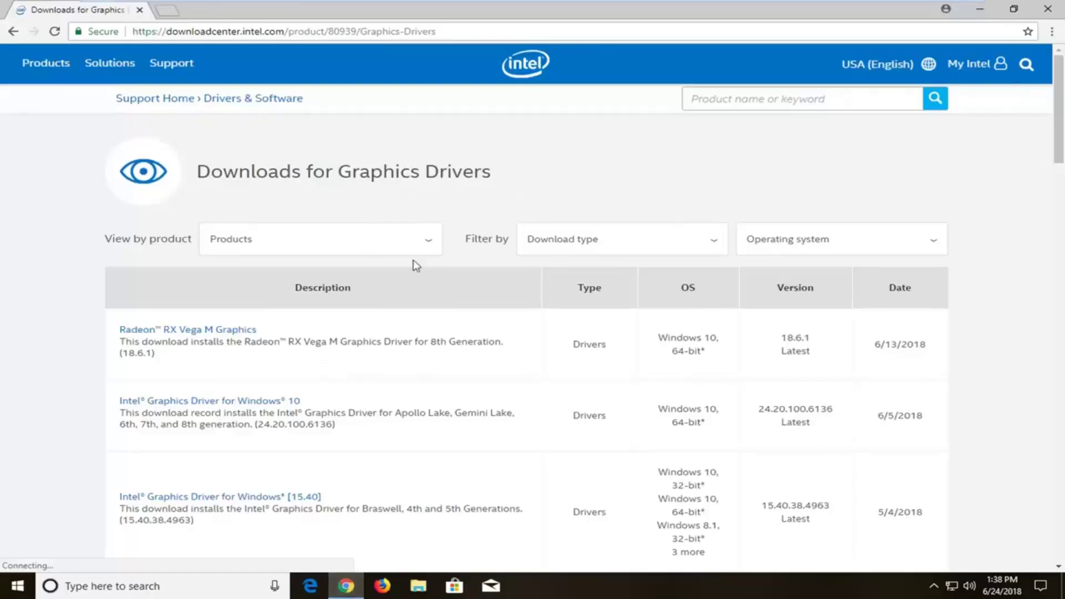
scroll(414, 260, "down", 2)
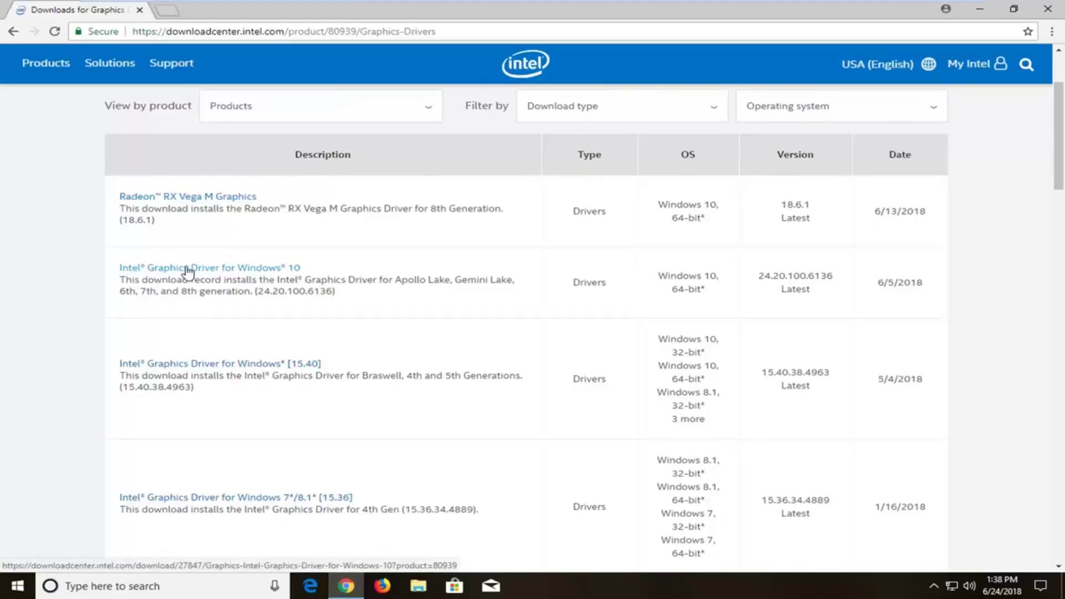
left_click(294, 272)
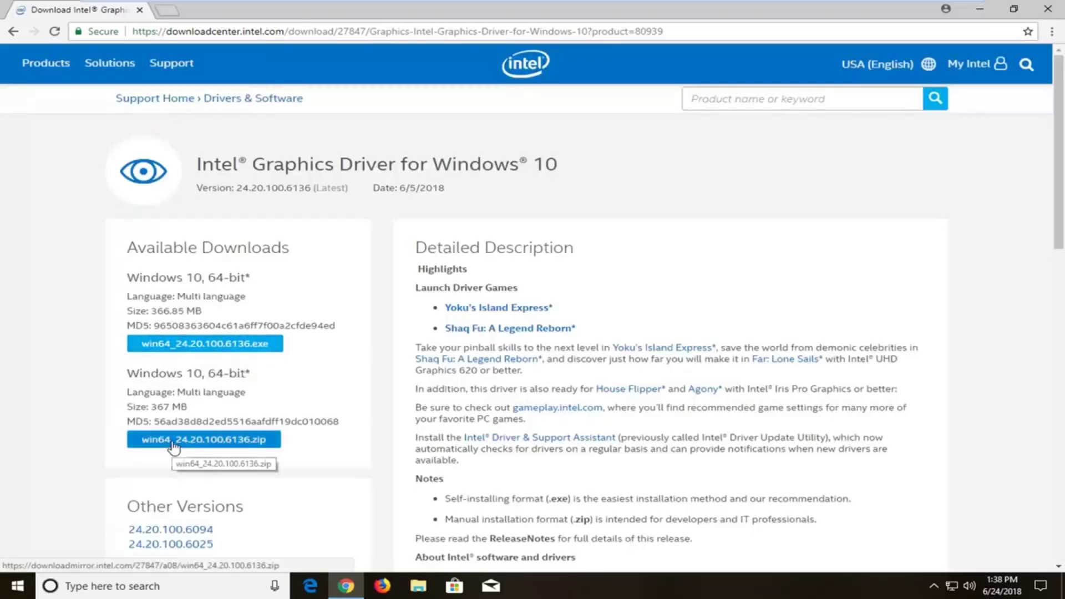
left_click(224, 442)
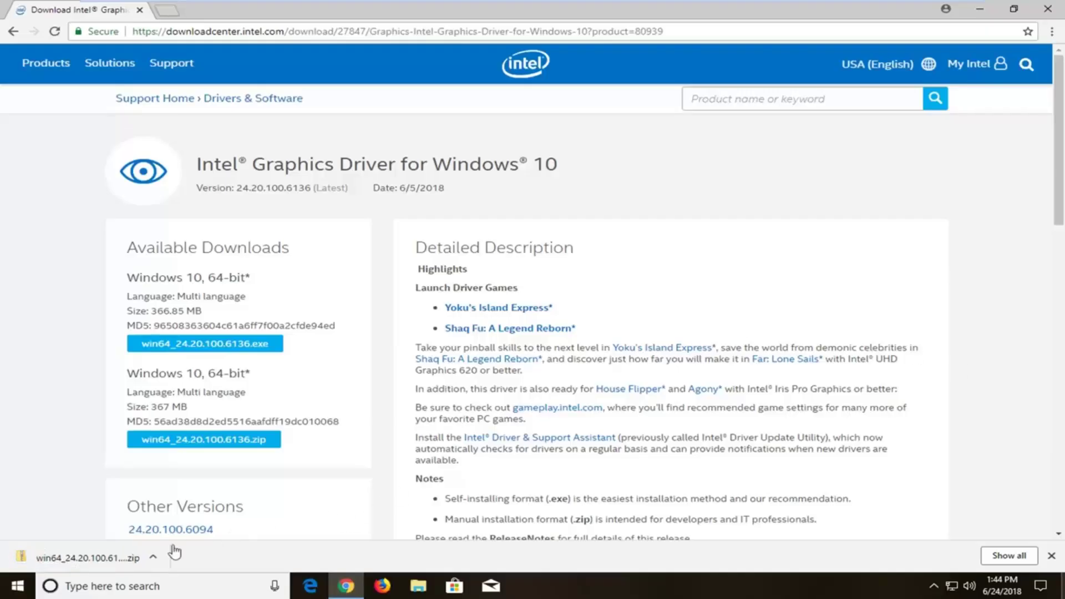
Show the downloaded win64_24.20.100.6136 archive in its folder, move it to the desktop, and close the Downloads window.
left_click(154, 557)
left_click(178, 511)
left_click(976, 10)
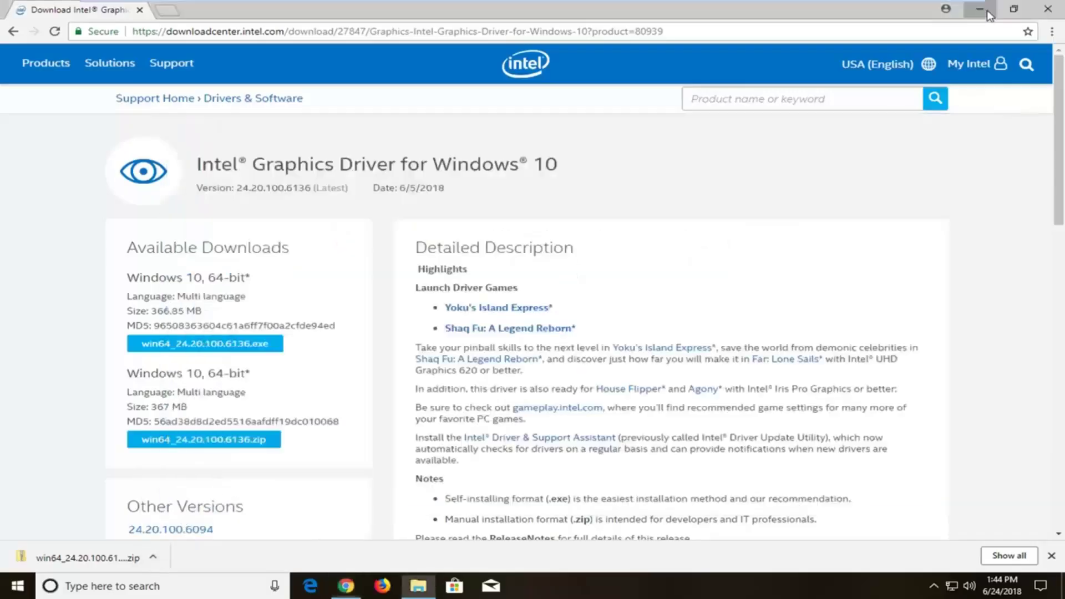
left_click_drag(348, 275, 83, 111)
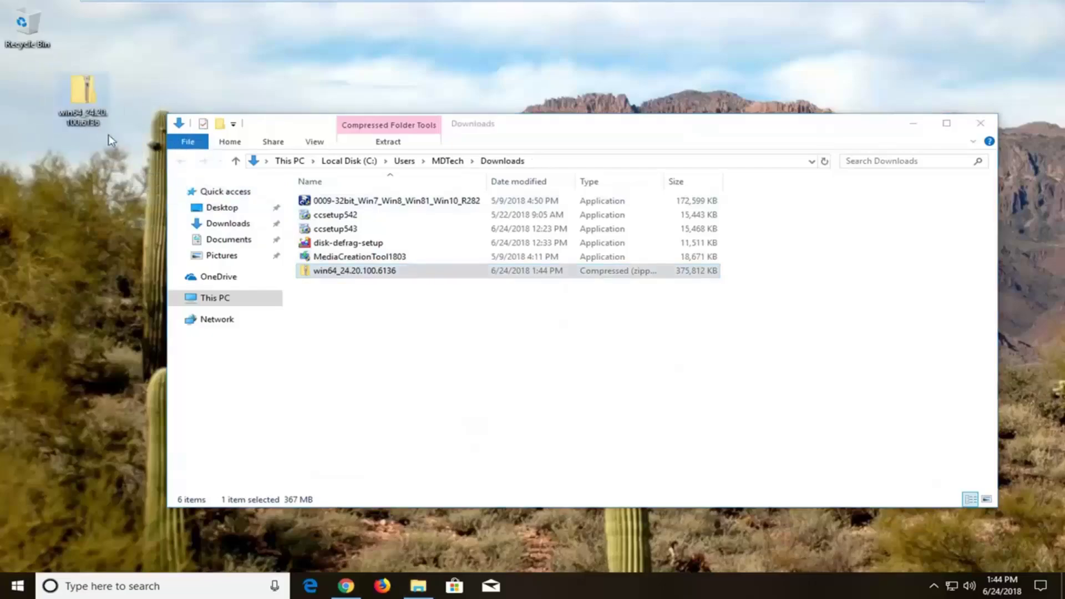
left_click(980, 122)
Extract the win64_24.20.100.6136 archive to the suggested folder on the desktop and close the extracted folder's window.
right_click(29, 85)
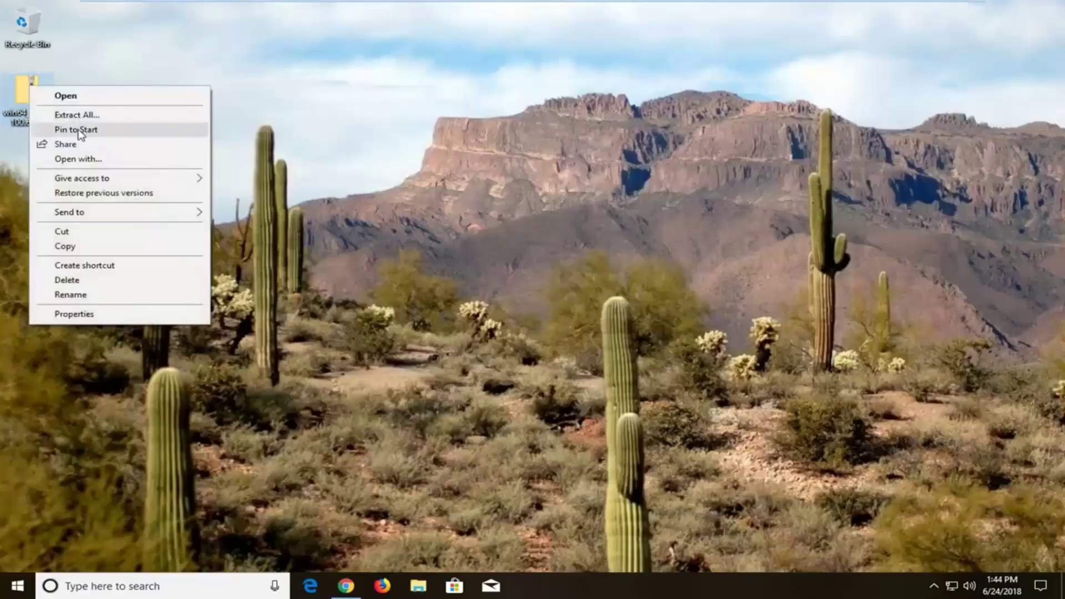
left_click(72, 115)
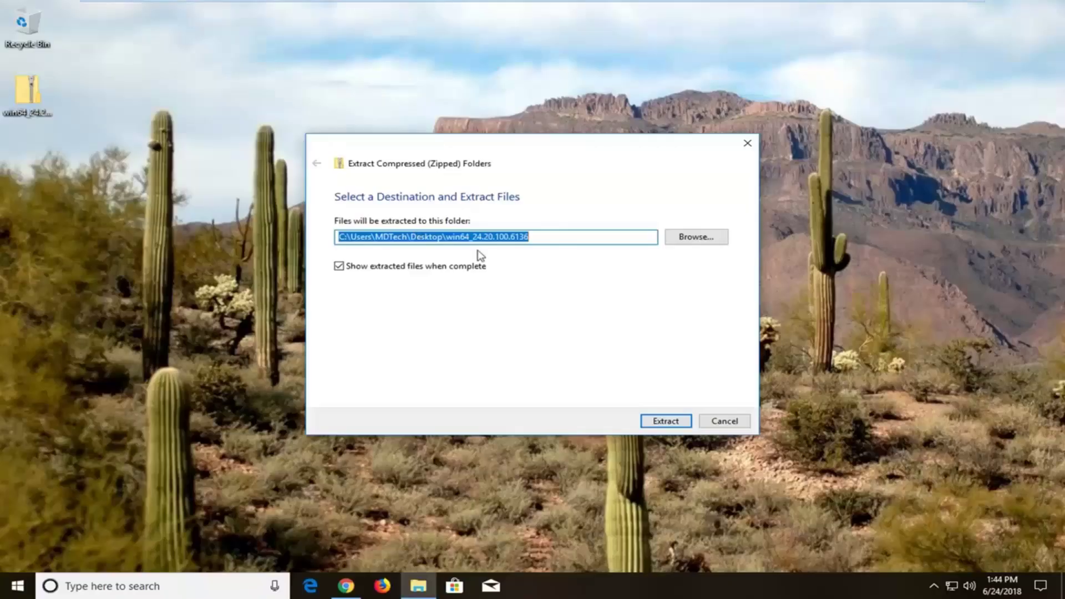
left_click(664, 421)
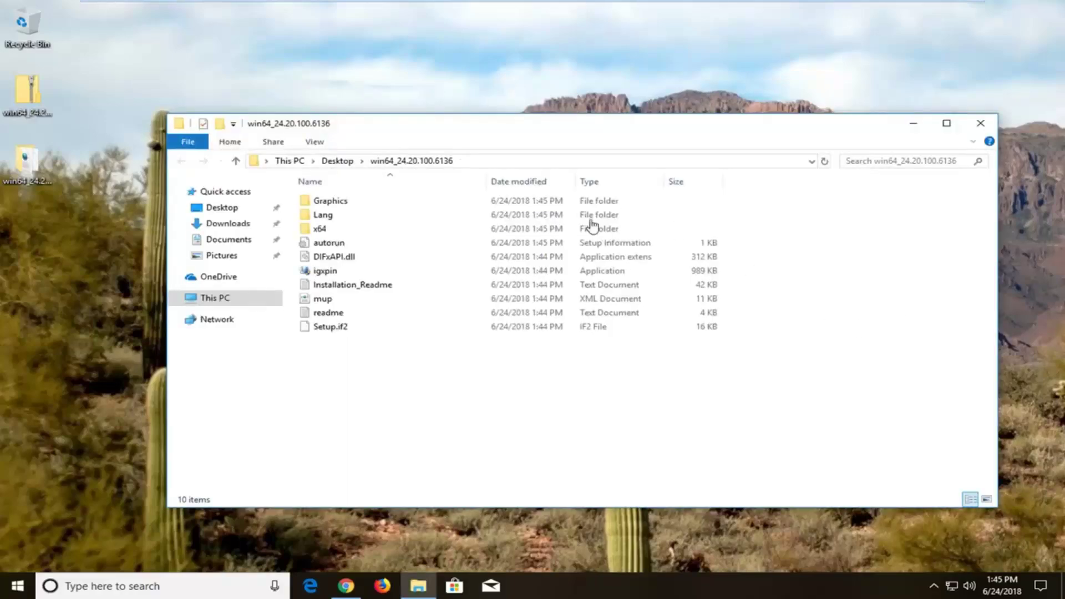
left_click(980, 123)
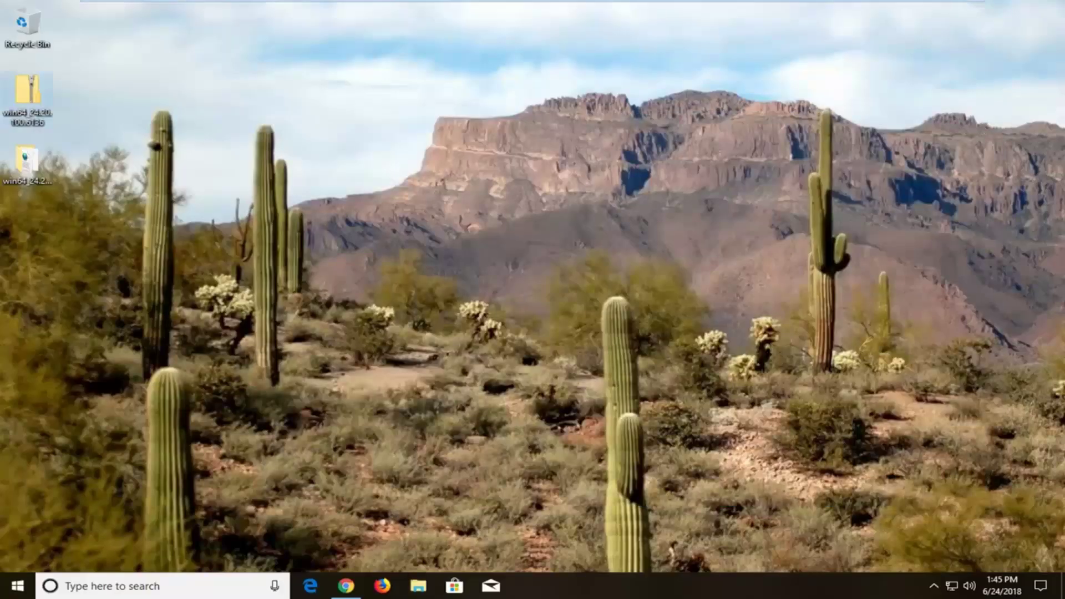
Search Windows for "device manager", open Device Manager, and expand the Display adapters category.
left_click(16, 585)
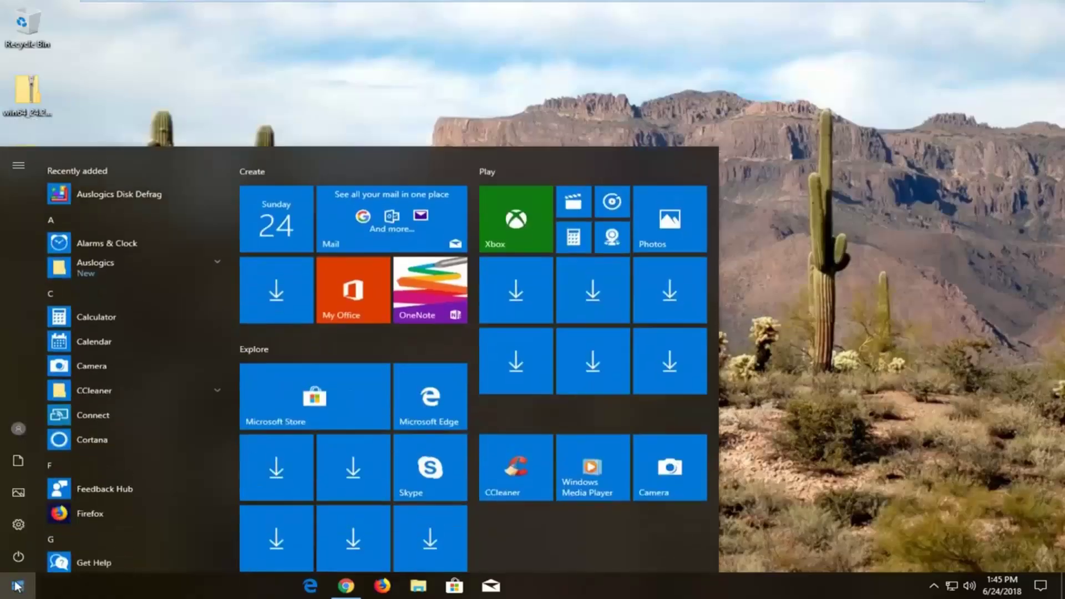
type("device manager")
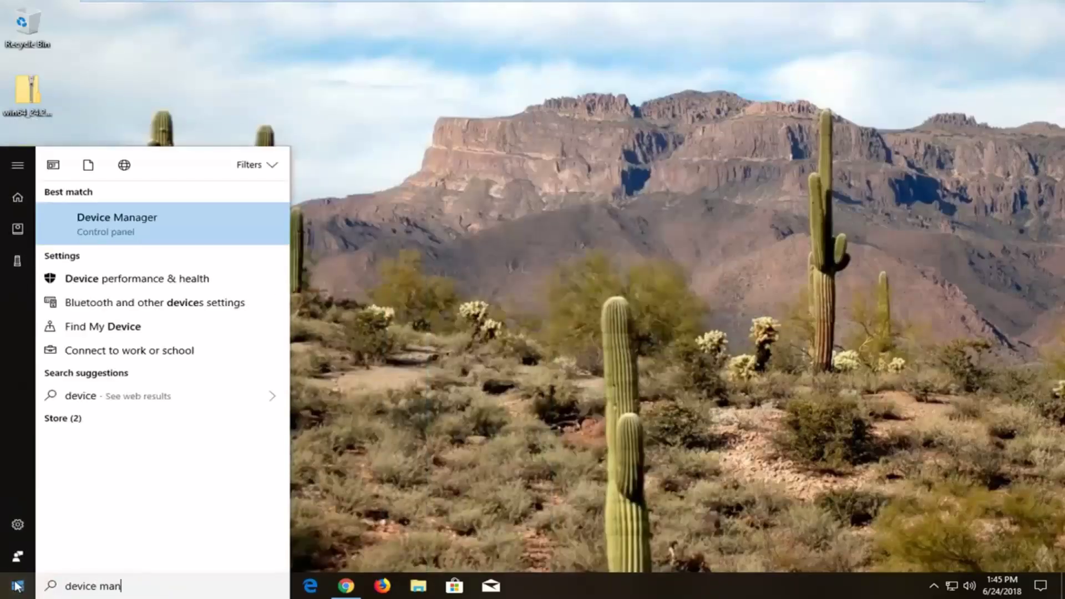
left_click(102, 226)
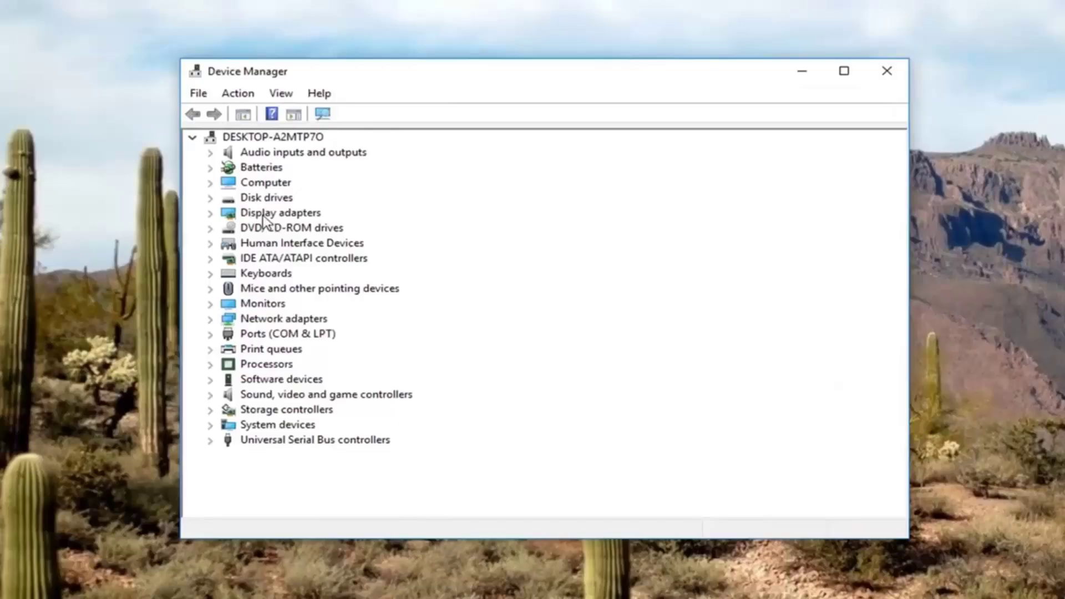
left_click(263, 215)
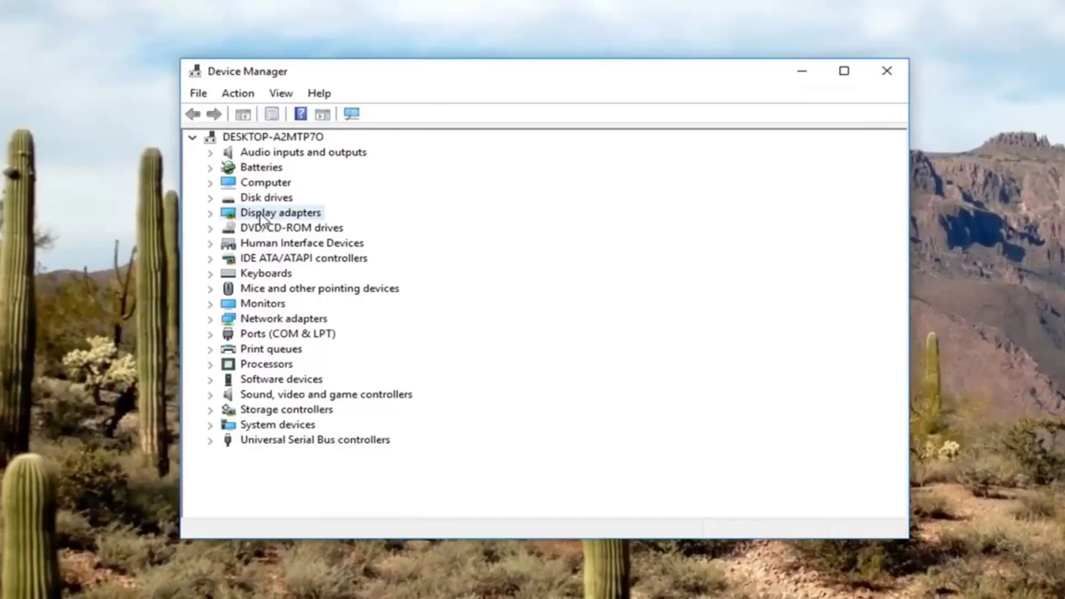
left_click(211, 213)
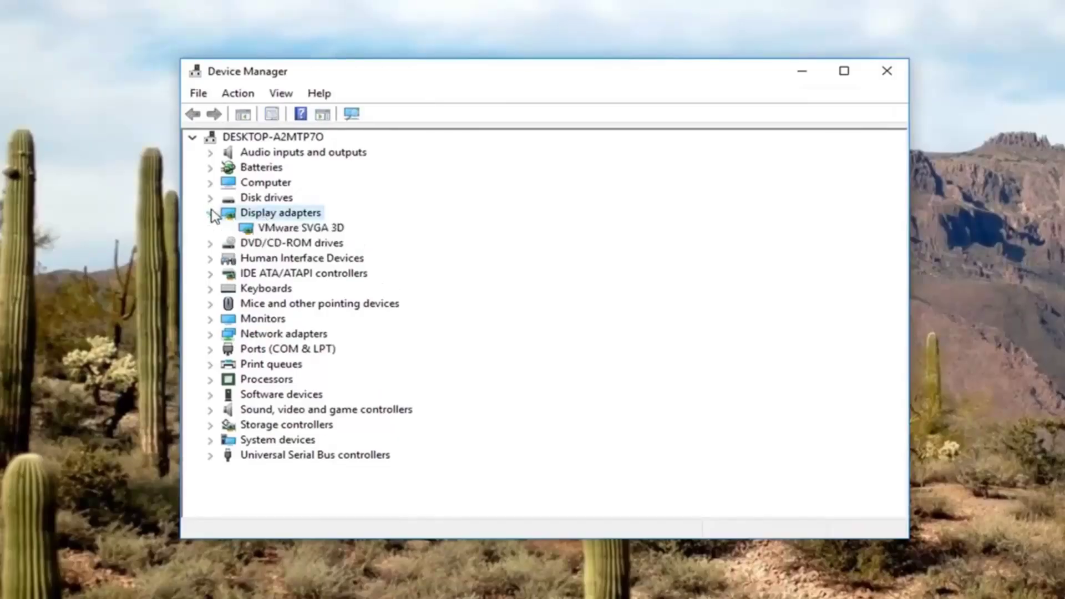
Open the driver properties of the VMware SVGA 3D display adapter and start a driver update.
left_click(271, 230)
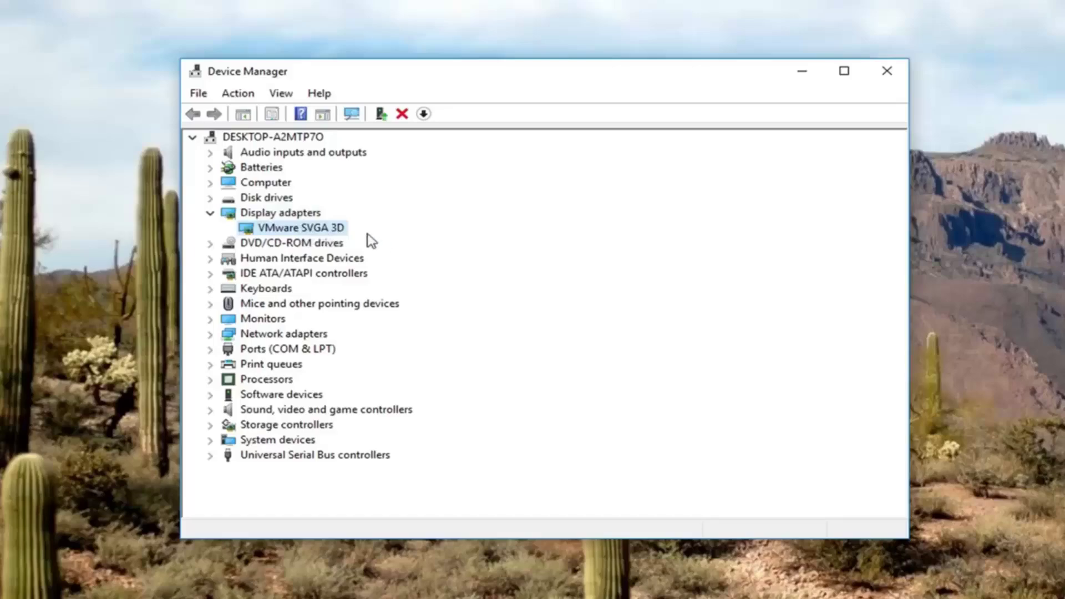
right_click(300, 225)
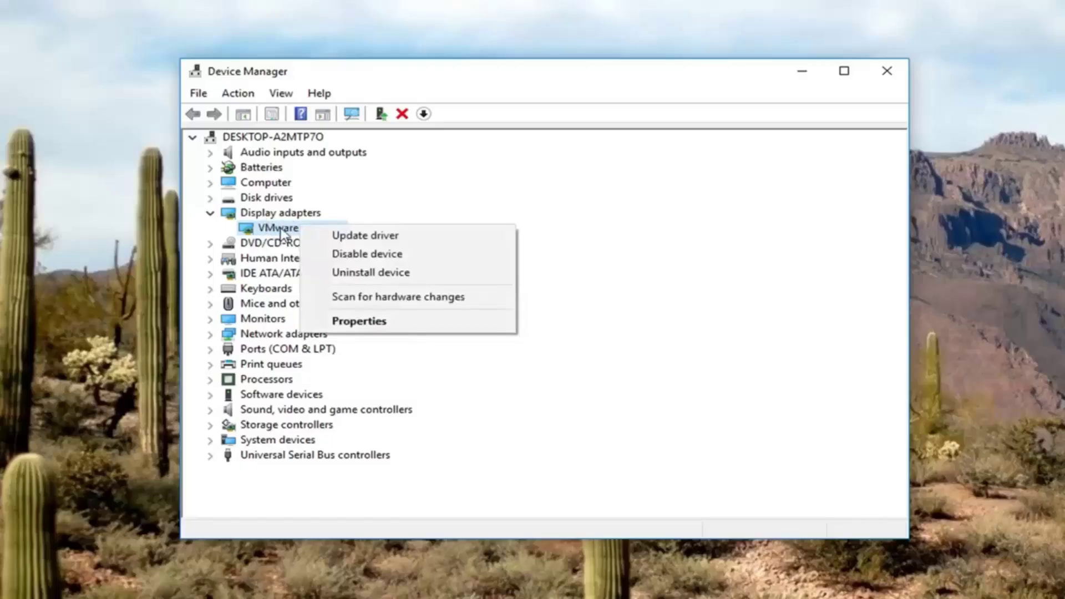
left_click(360, 322)
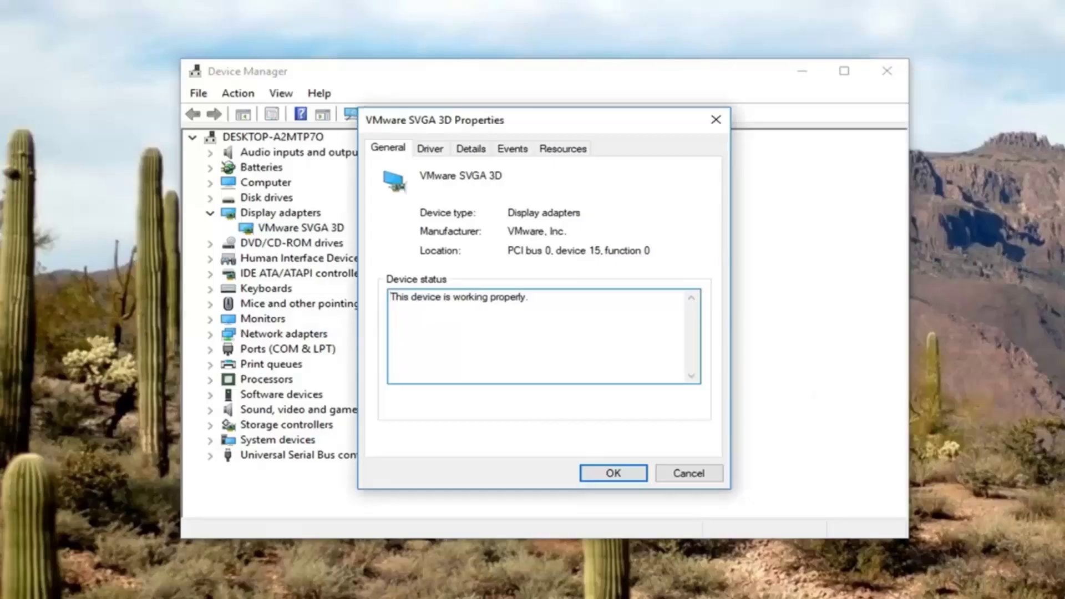
left_click(431, 149)
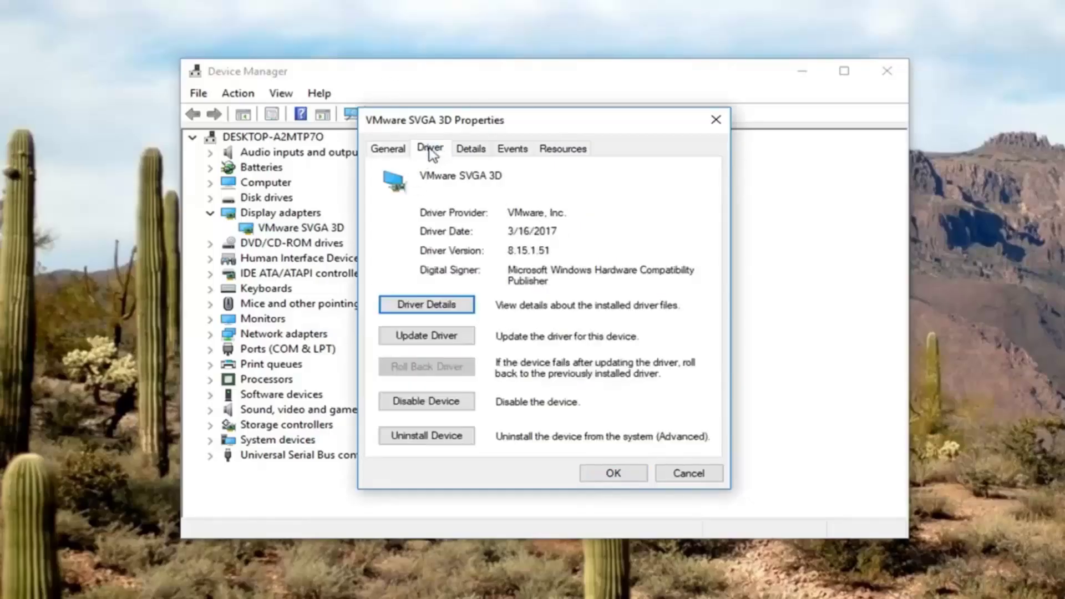
left_click(426, 335)
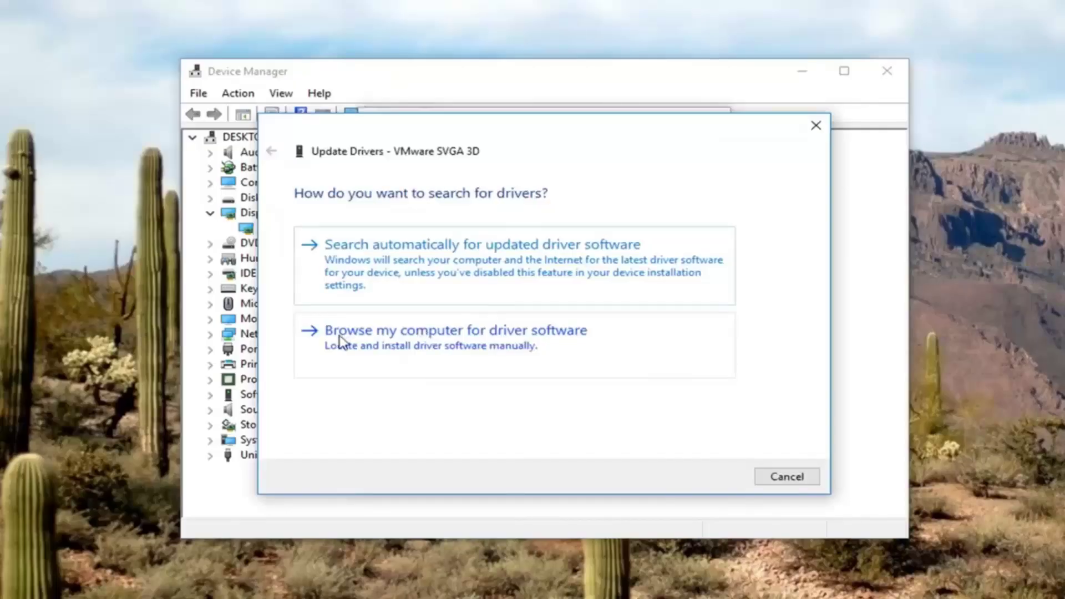
Choose to pick the driver from those available on the computer, and browse for an install-from-disk file.
left_click(485, 341)
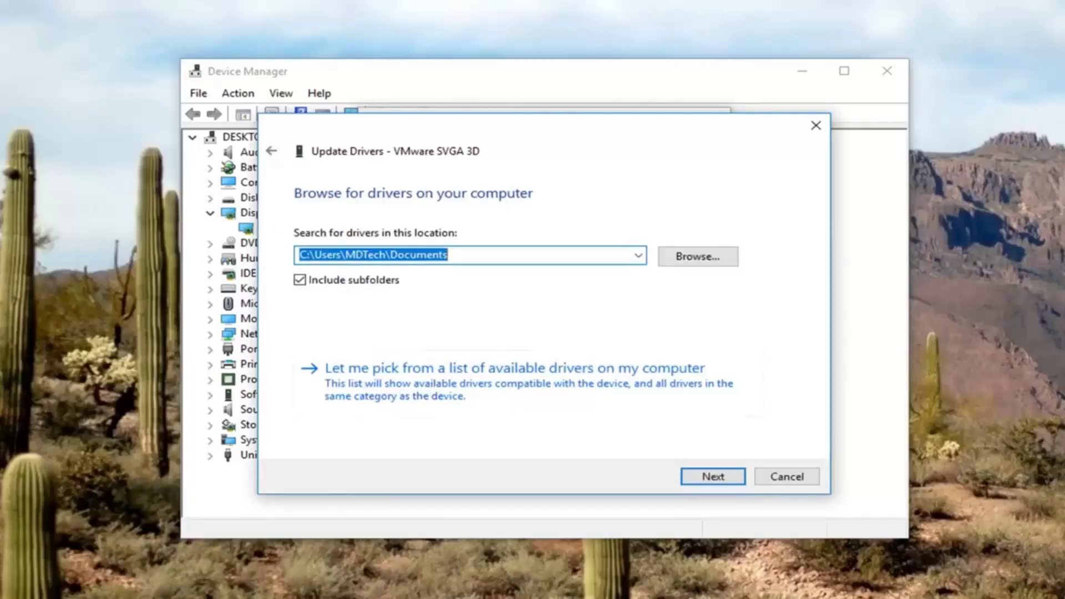
left_click(481, 383)
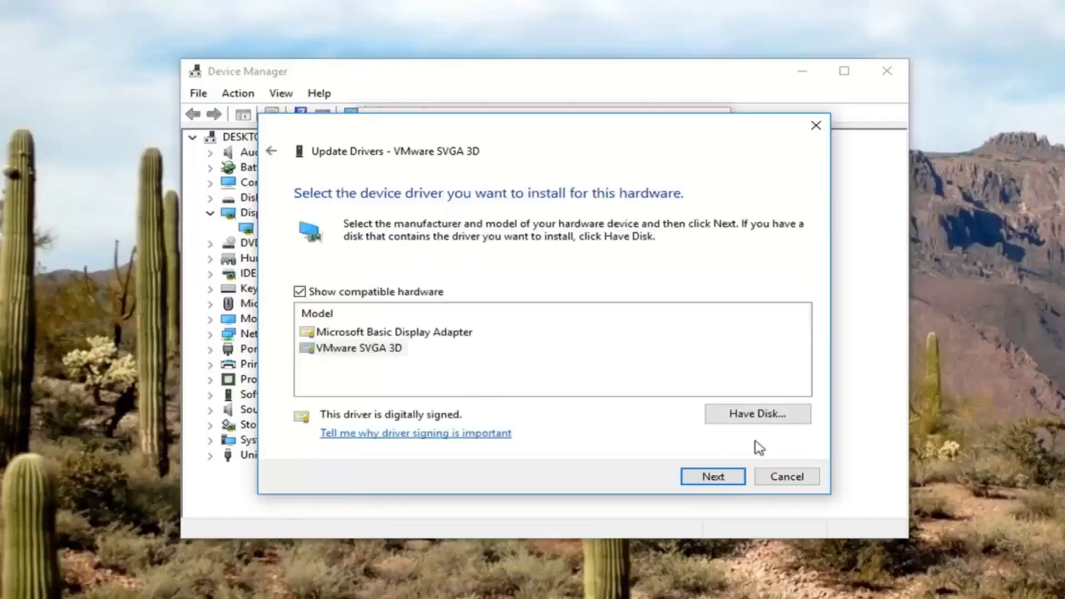
left_click(758, 416)
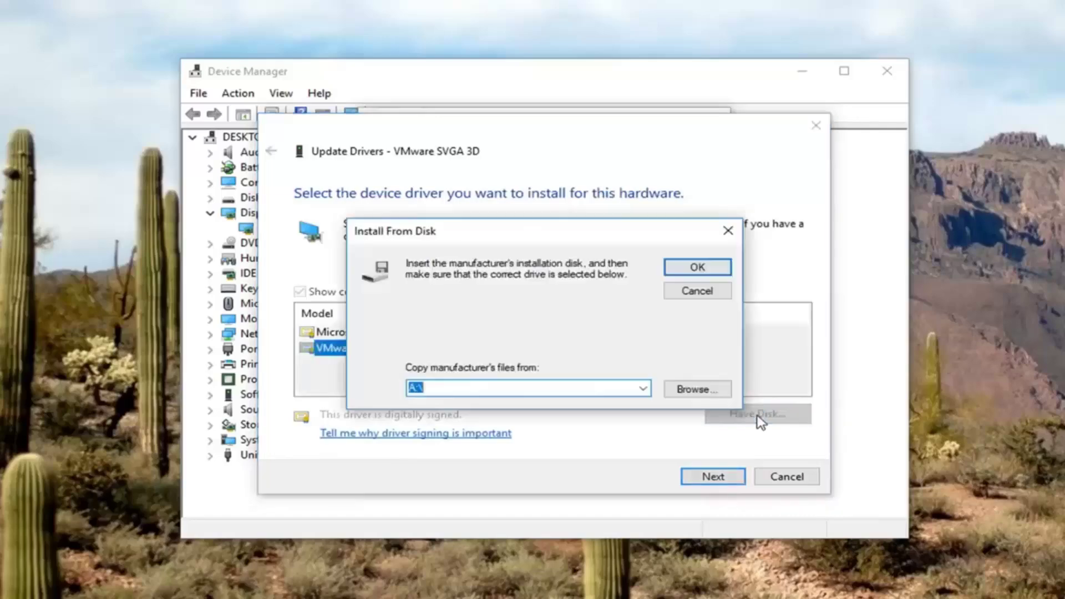
left_click(689, 390)
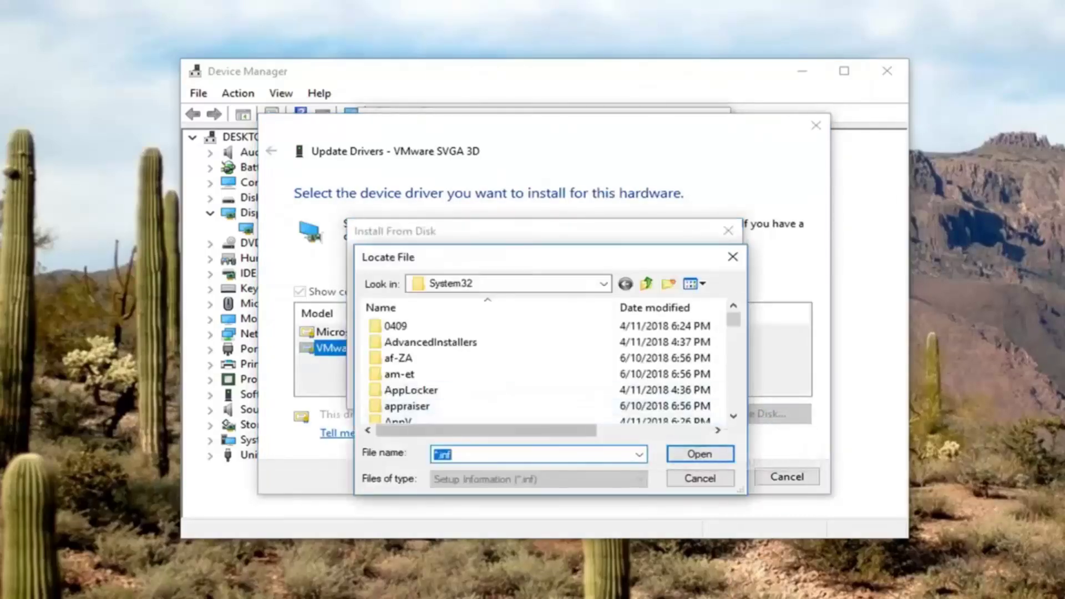
Browse from the Desktop into the win64_24.20.100.6136 folder and open its Graphics subfolder.
left_click(602, 284)
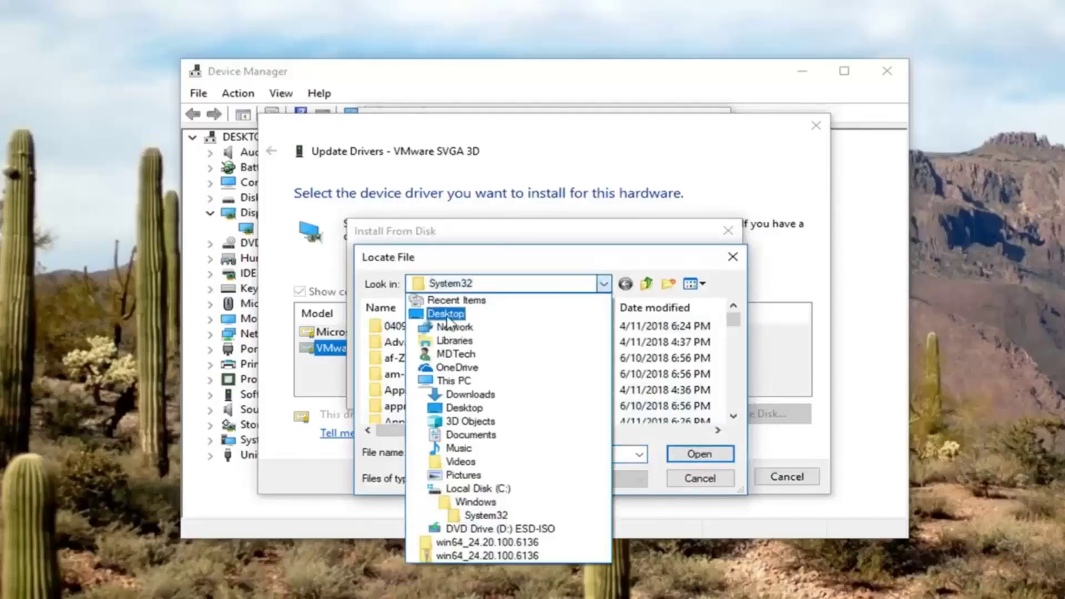
left_click(603, 285)
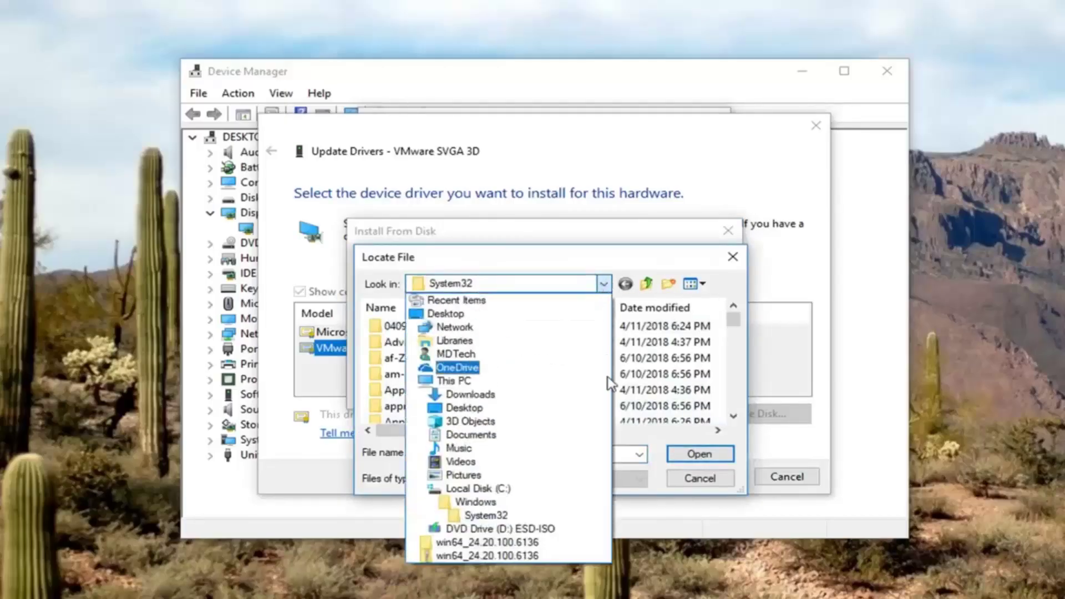
left_click(449, 316)
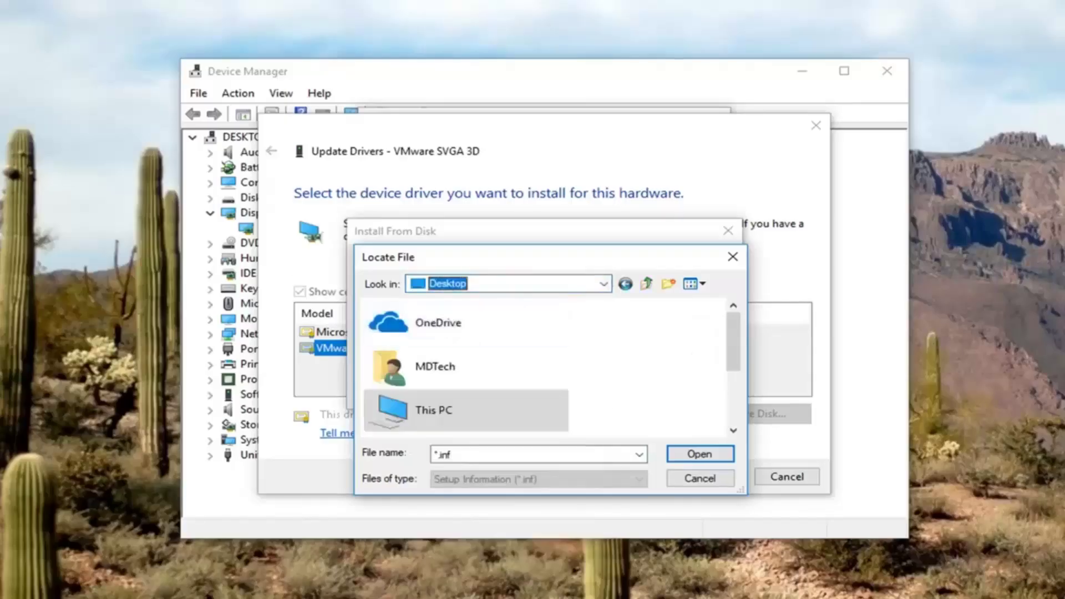
scroll(655, 367, "down", 3)
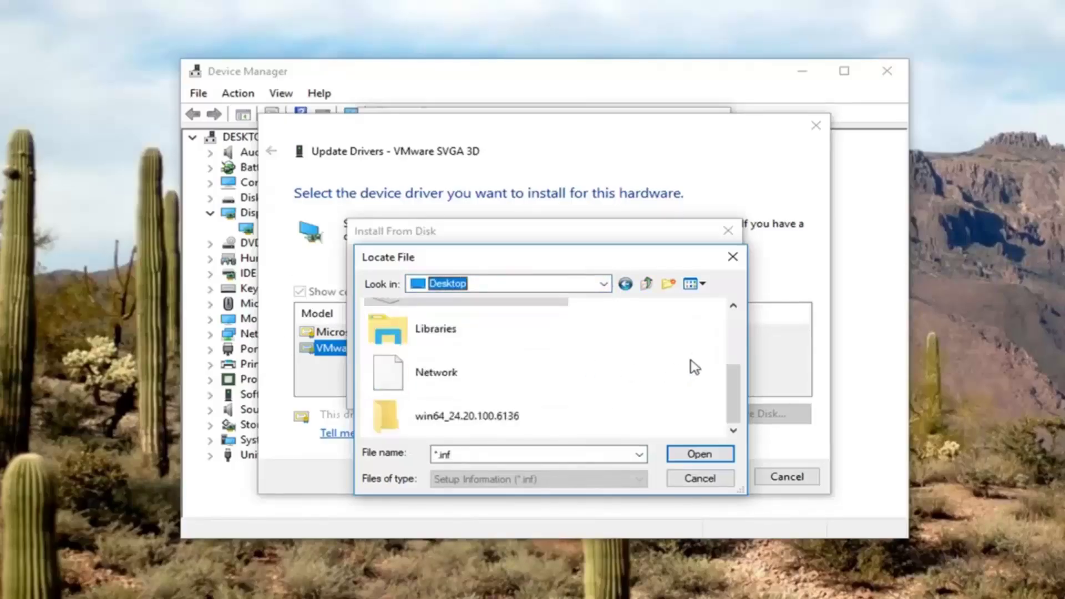
scroll(533, 391, "up", 2)
scroll(521, 393, "down", 1)
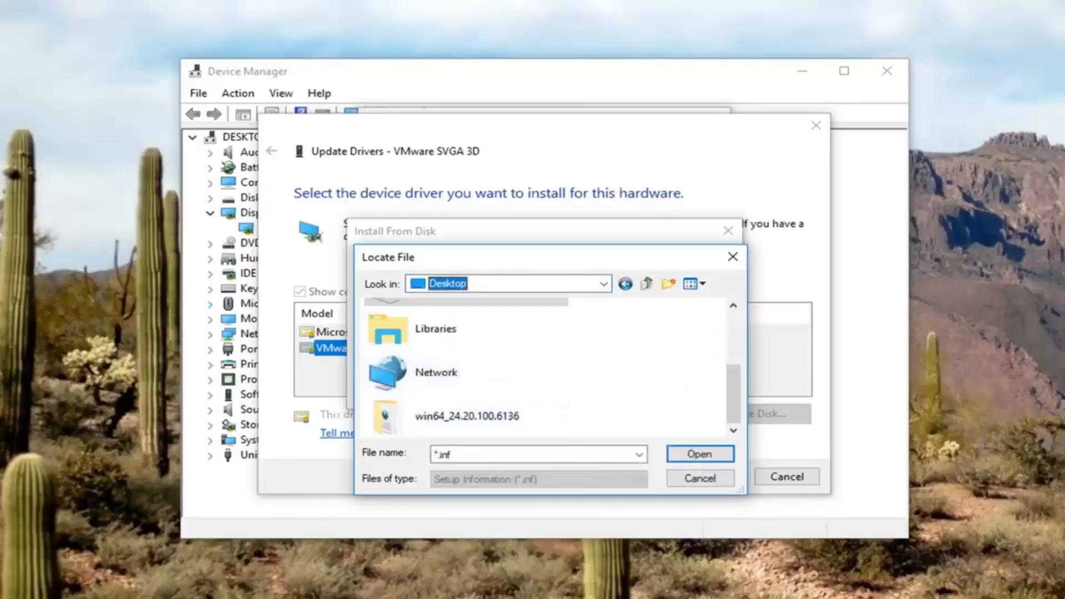
double_click(515, 419)
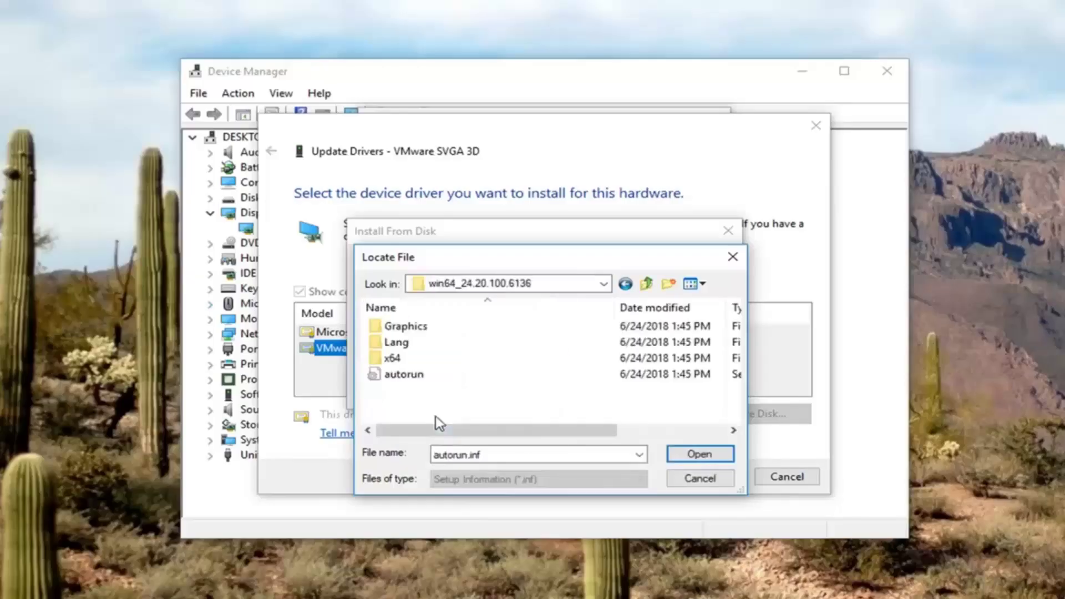
double_click(400, 332)
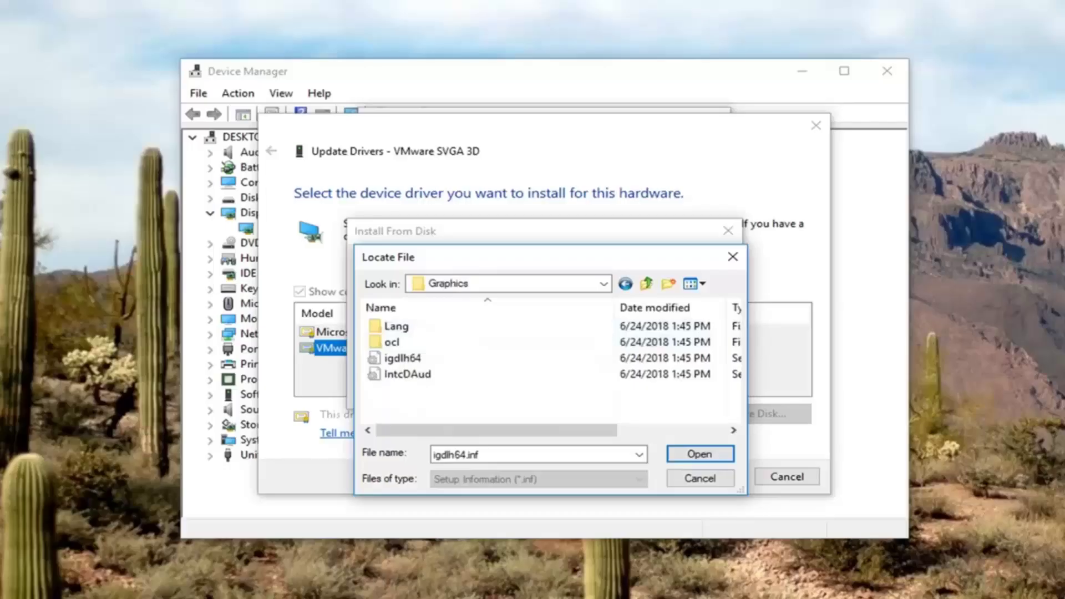
Choose the igdlh64 setup information file in the Graphics folder as the manufacturer's driver source.
left_click(395, 360)
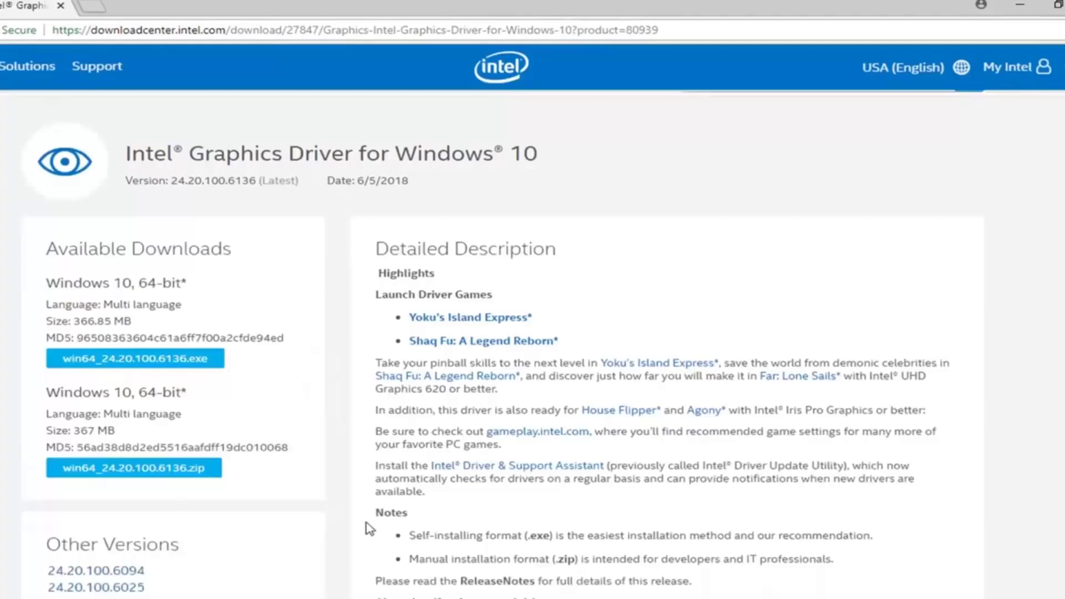
scroll(288, 593, "down", 3)
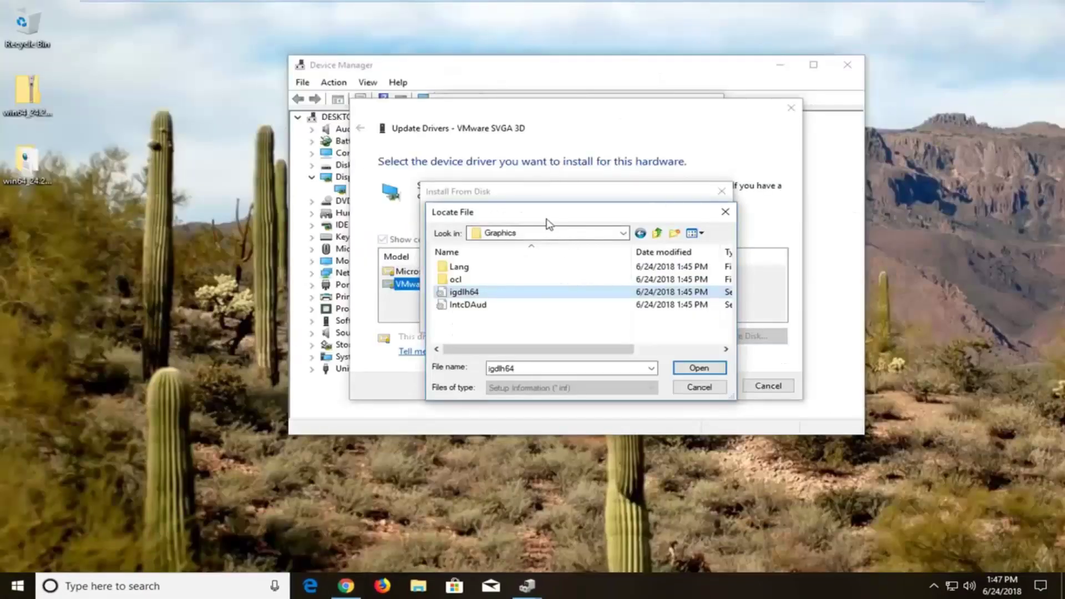
left_click_drag(541, 213, 525, 197)
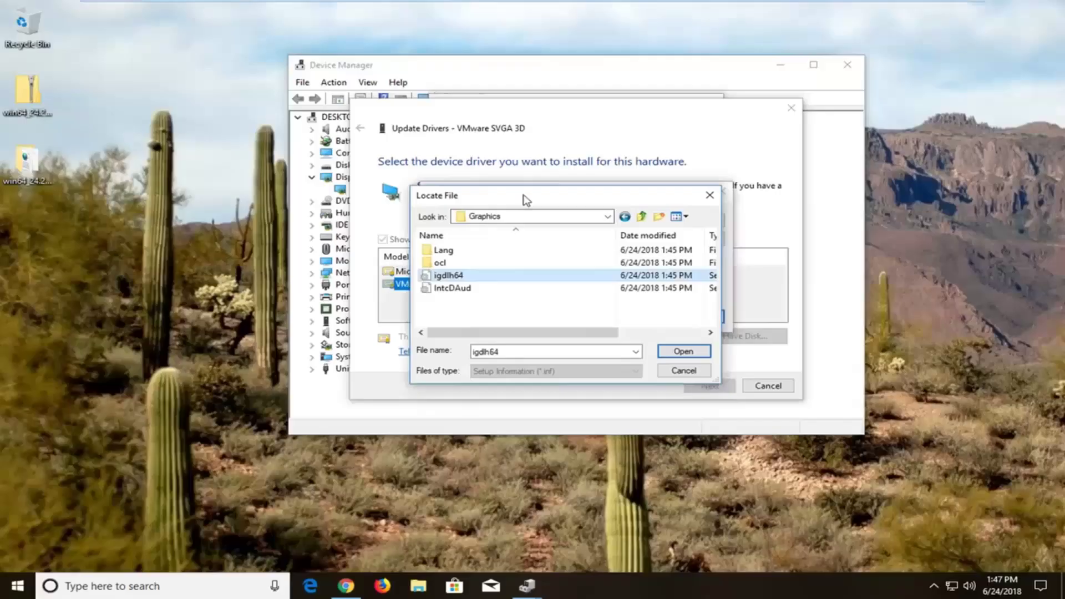
left_click(683, 352)
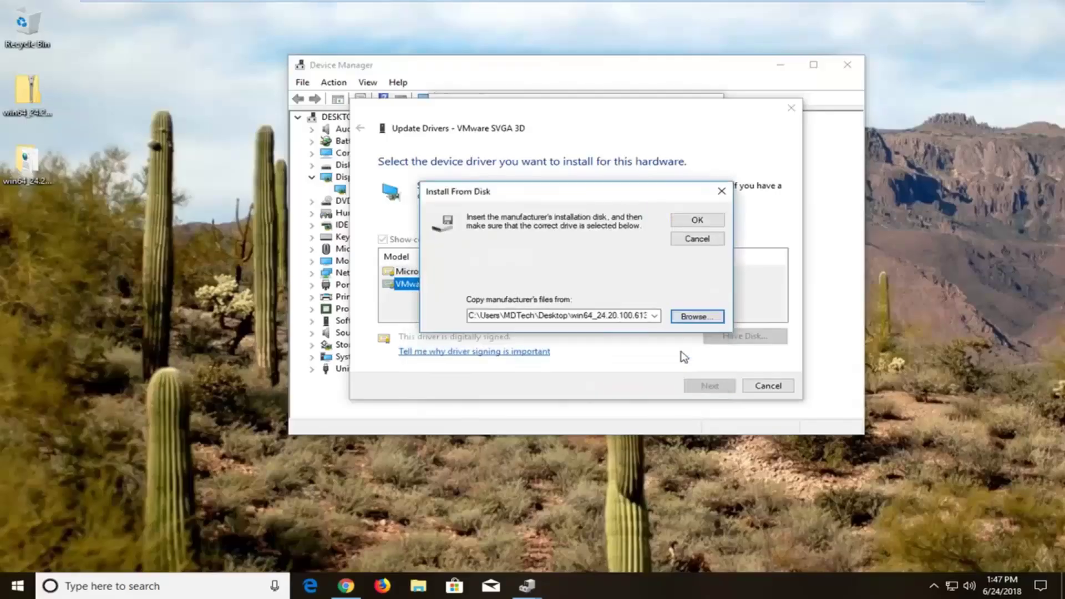
Try to load the manufacturer's driver from the specified win64_24.20.100.6136 location for the VMware SVGA 3D adapter.
left_click(694, 221)
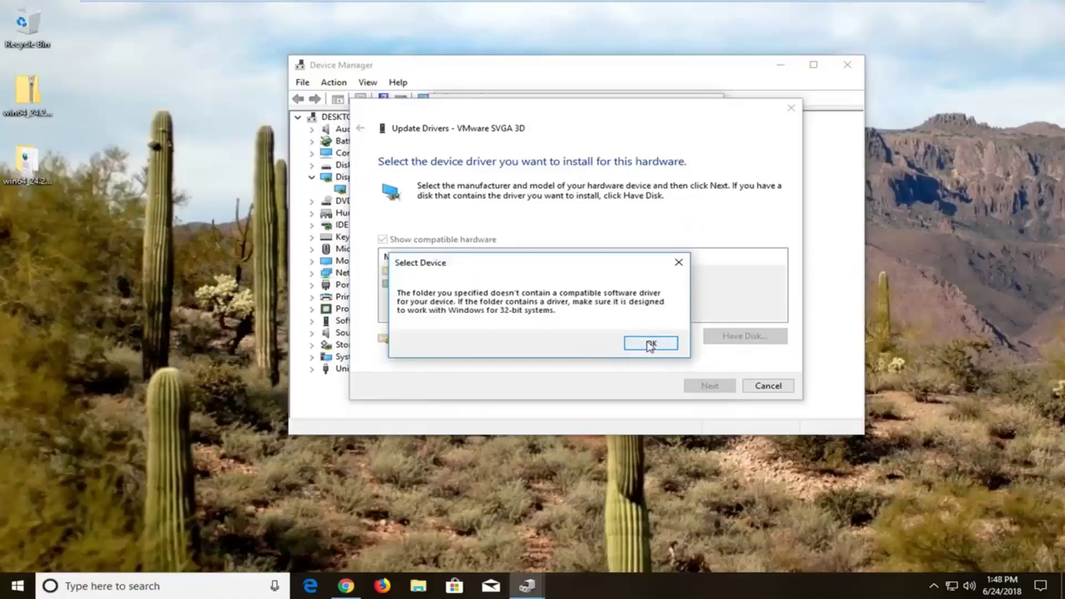
key("Return")
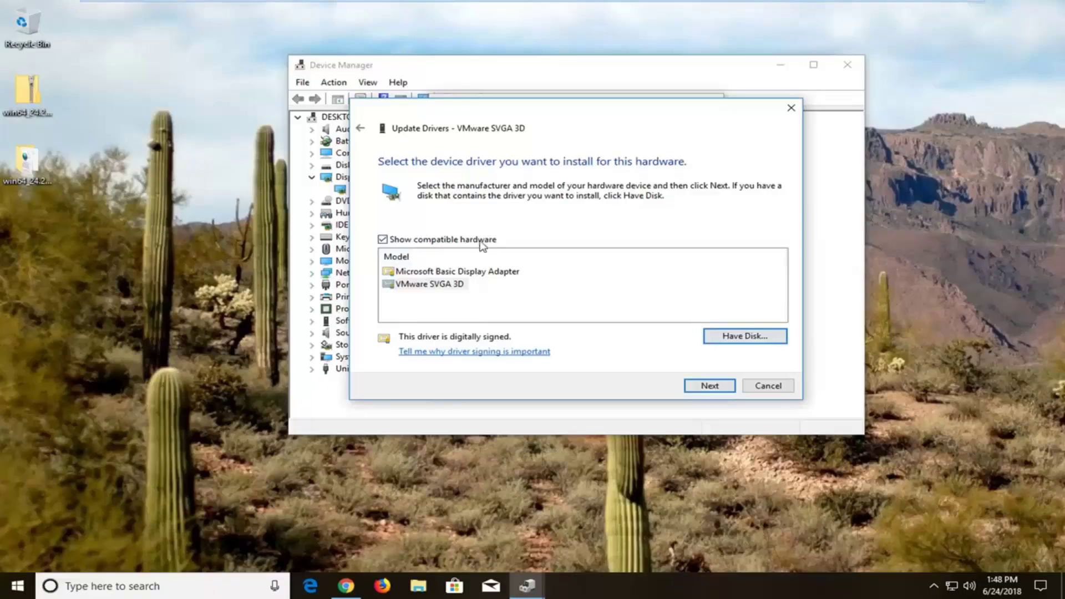
left_click_drag(400, 122, 533, 177)
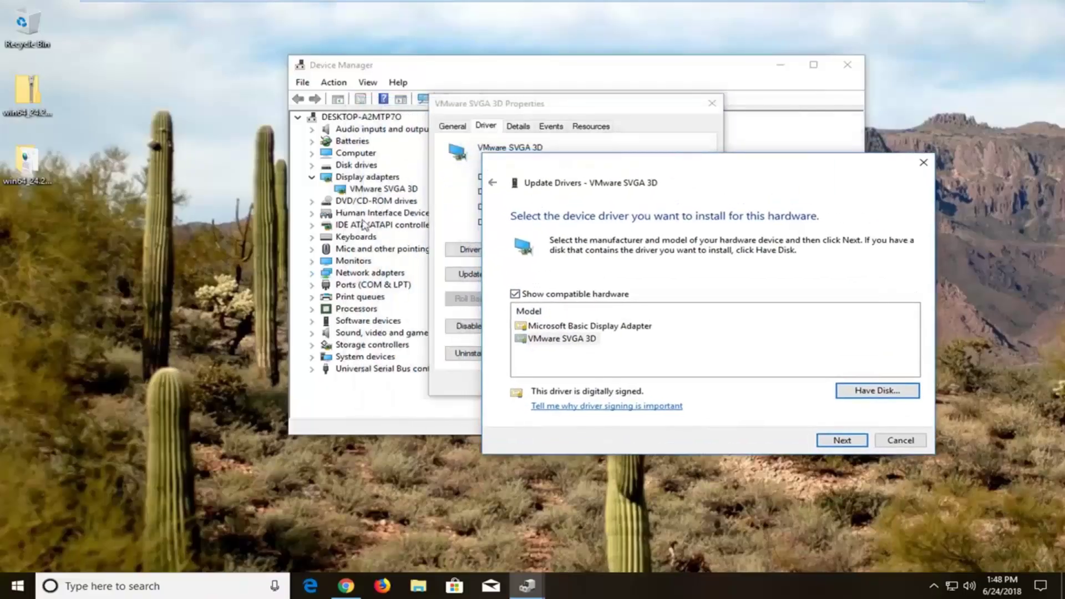
left_click_drag(613, 166, 449, 123)
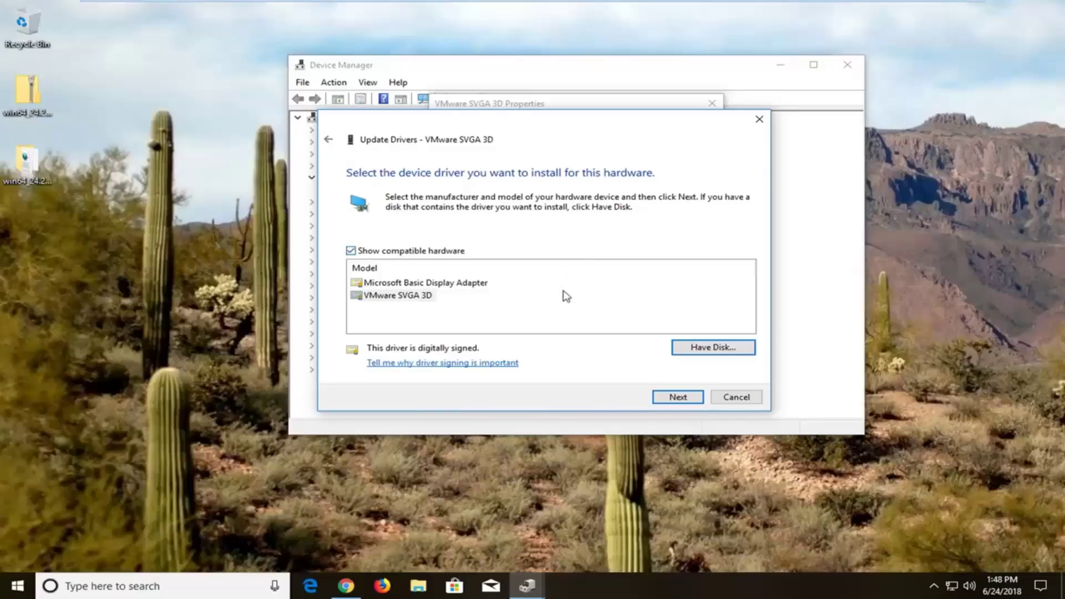
Cancel the driver update and close the VMware SVGA 3D properties and Device Manager.
left_click(759, 121)
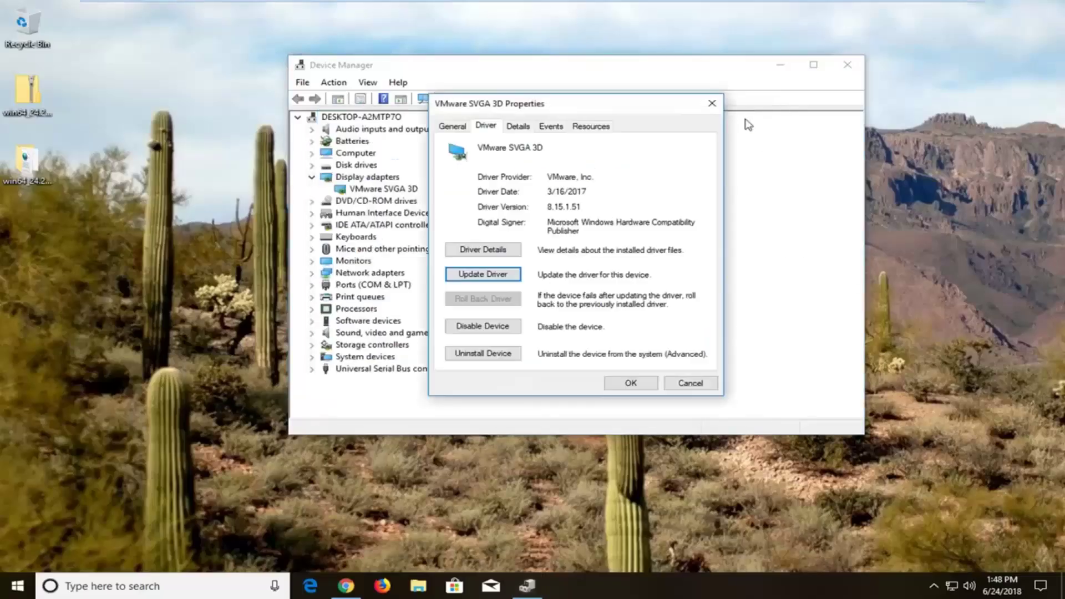
left_click(710, 104)
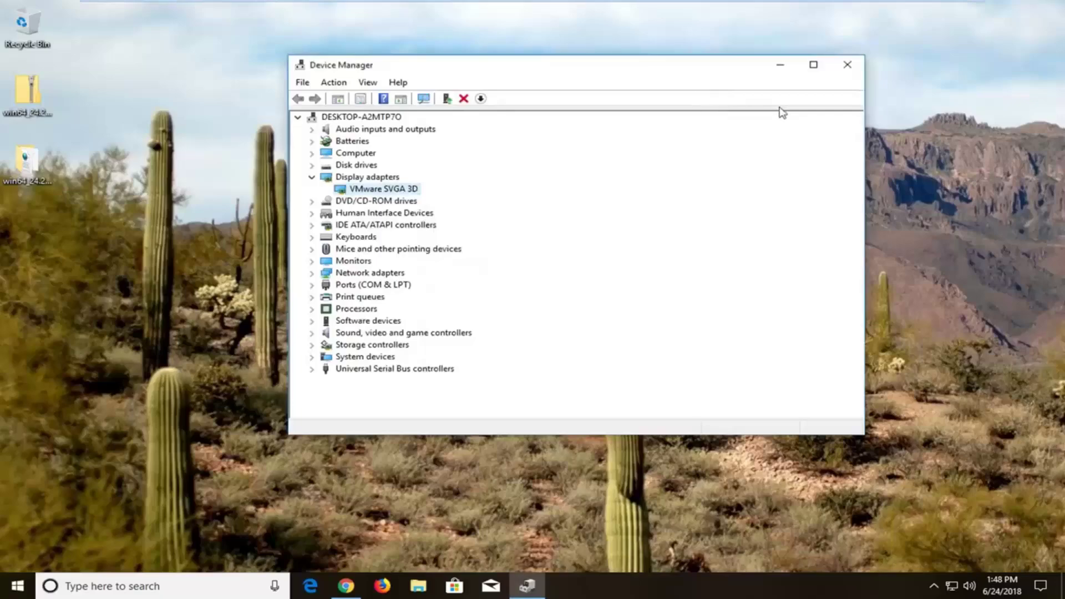
left_click(849, 65)
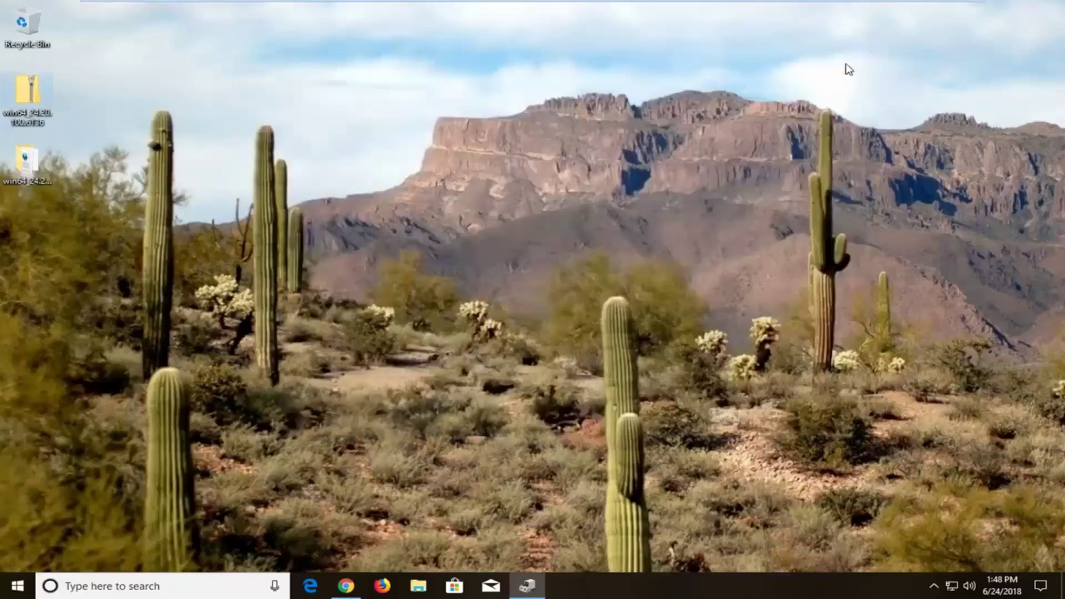